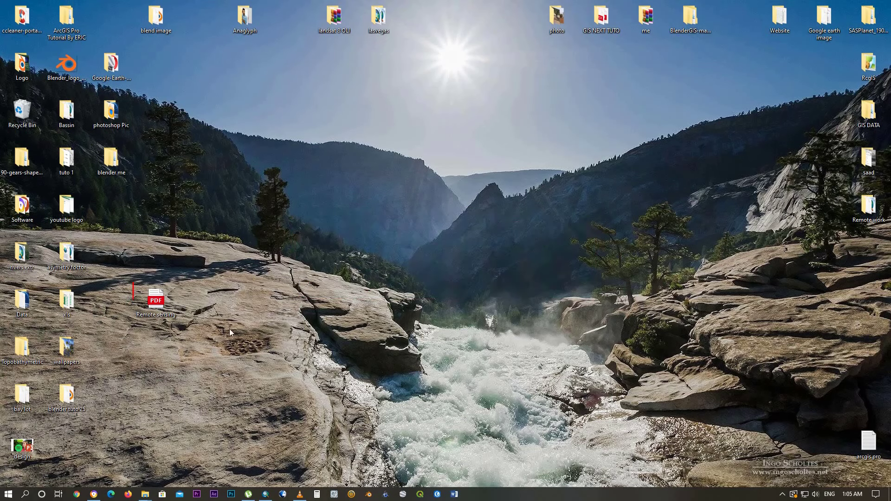
Step: Select the Remote sensing PDF file on the desktop
left_click(176, 311)
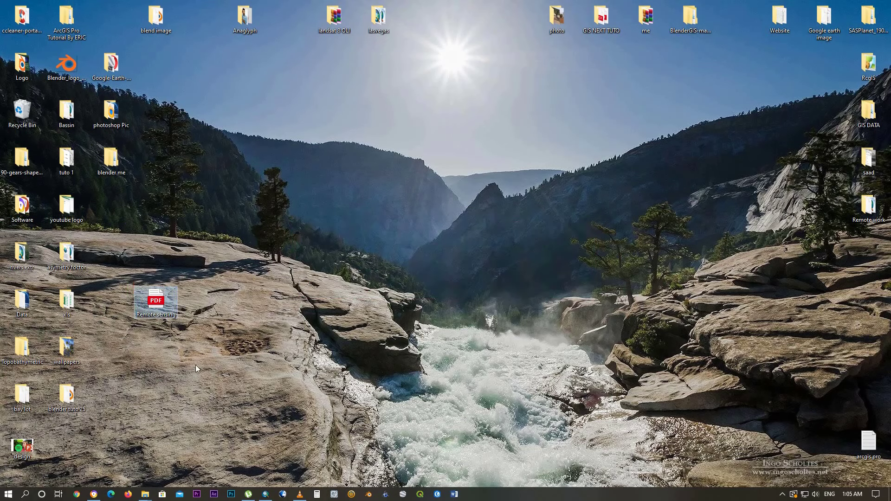
Step: Open the Remote sensing PDF in Edge and browse through its pages
double_click(163, 302)
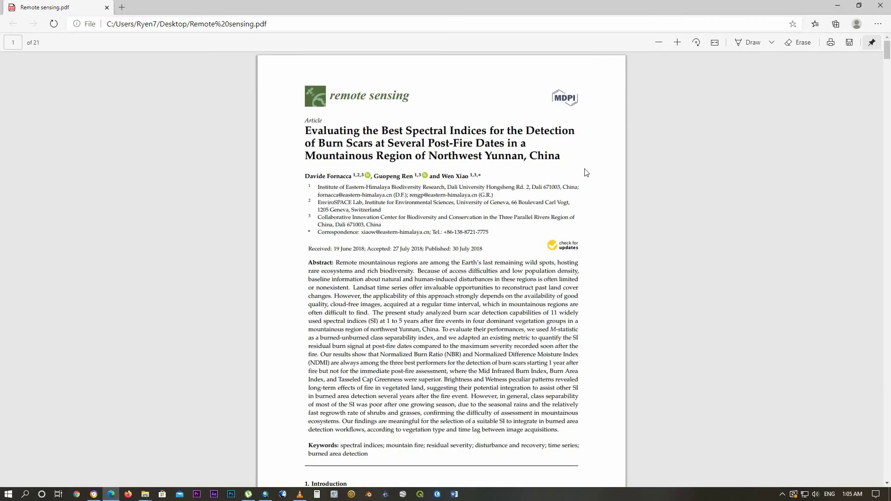
left_click_drag(887, 56, 883, 121)
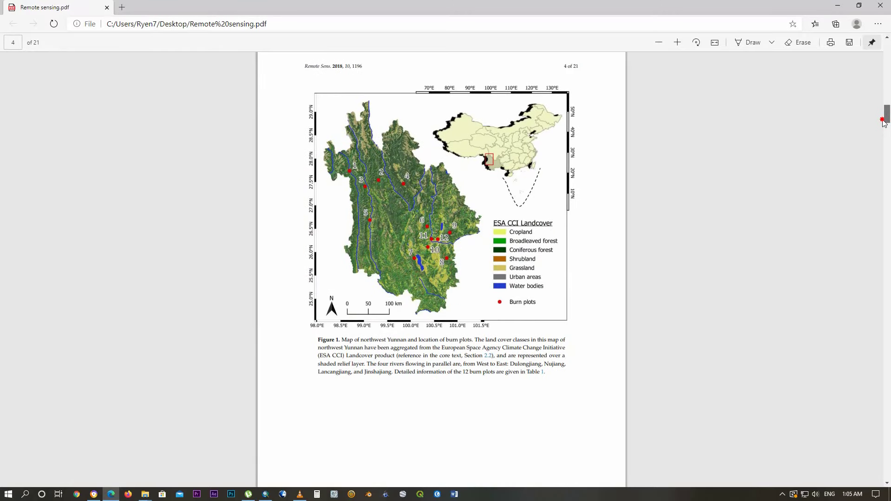
left_click_drag(884, 122, 887, 138)
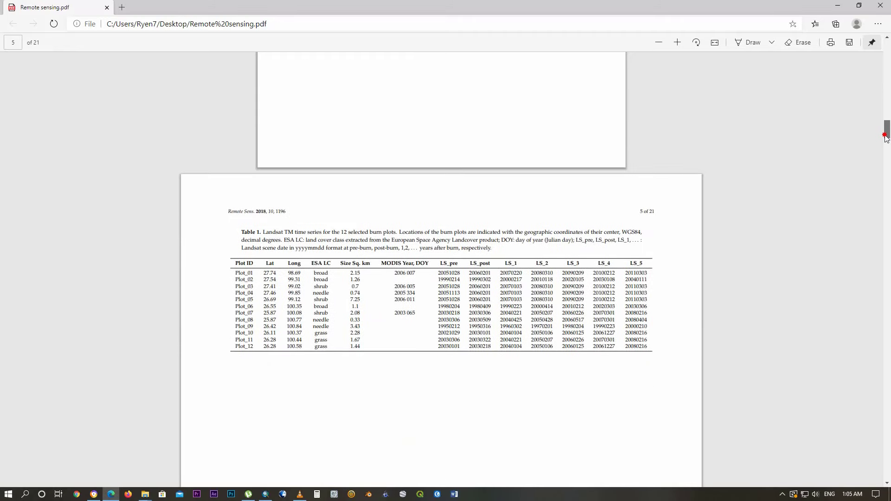
mouse_move(887, 138)
left_mouse_down()
mouse_move(885, 261)
mouse_move(886, 51)
left_mouse_up()
Step: Close Edge, start Word, and create a new blank document
left_click(881, 6)
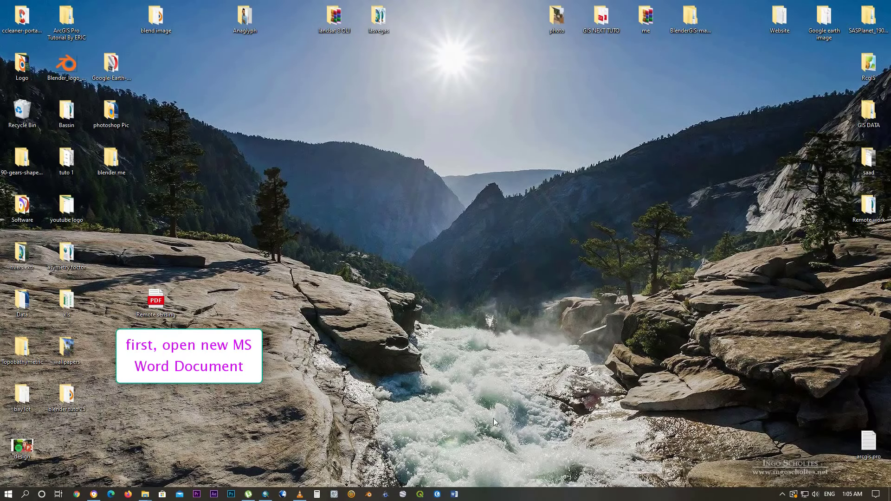
left_click(457, 496)
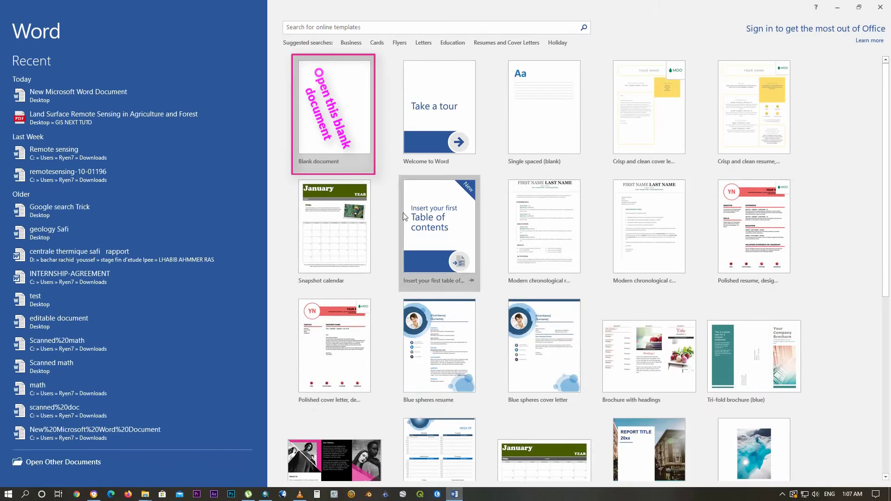
left_click(349, 125)
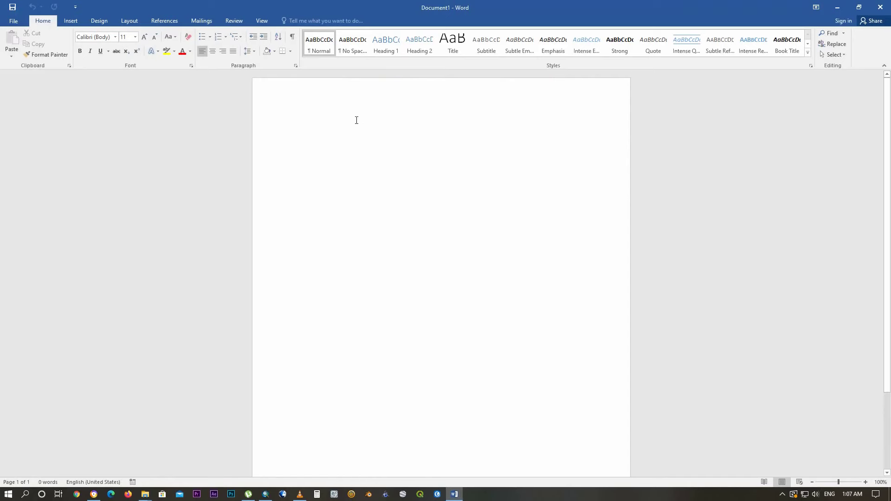
Step: Open the Remote sensing PDF from the Desktop folder in Word
left_click(14, 22)
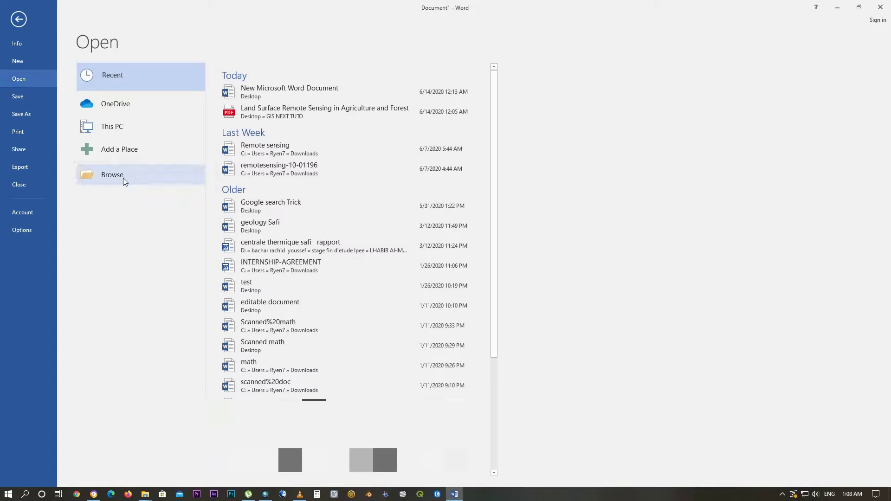
left_click(147, 177)
mouse_move(41, 132)
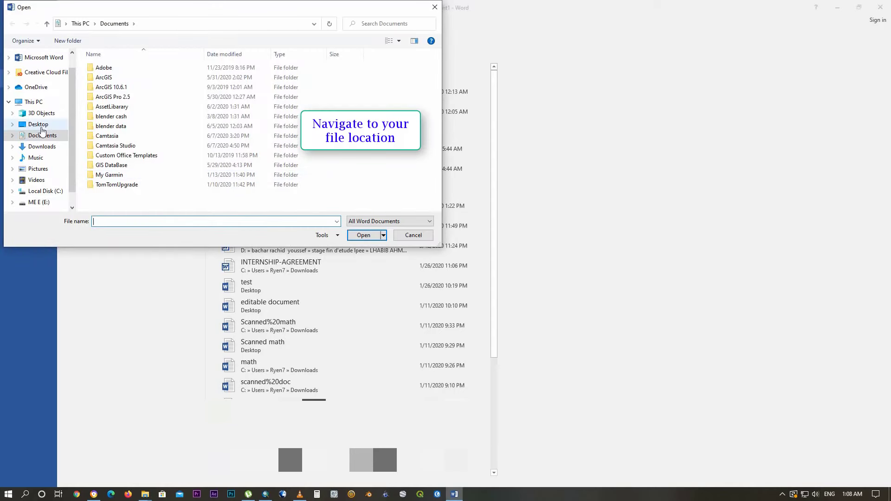
left_click(39, 125)
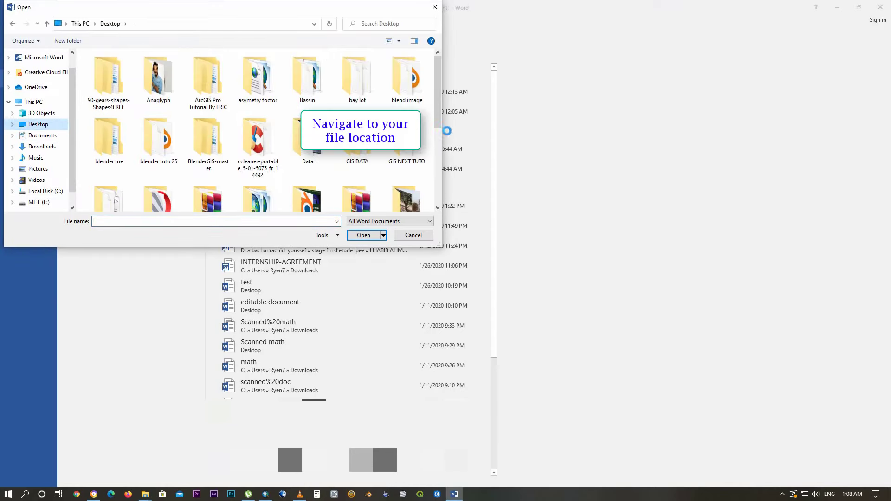
left_click_drag(438, 109, 423, 198)
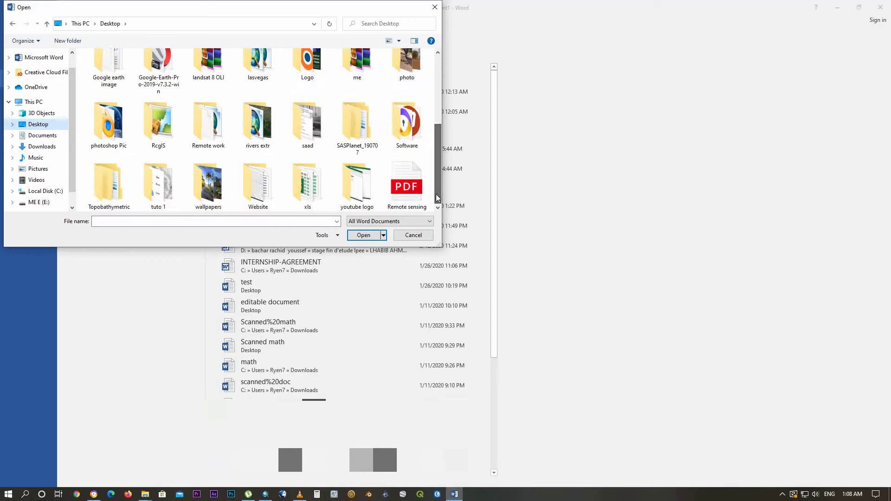
left_click(420, 191)
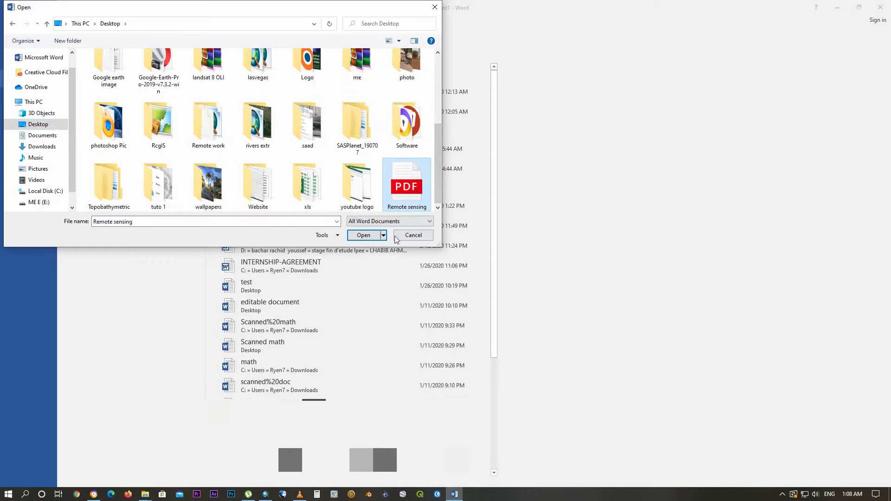
left_click(364, 235)
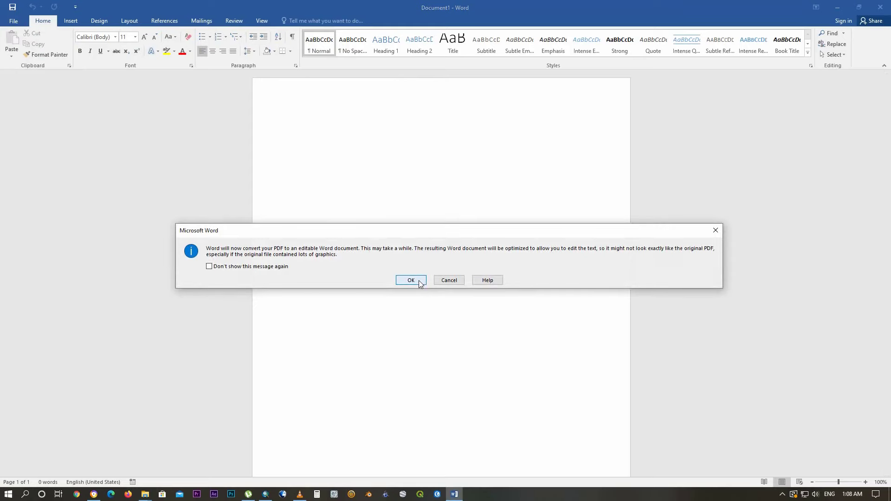
Step: Accept the PDF conversion, zoom to about 148%, and click into the affiliation text
left_click(411, 280)
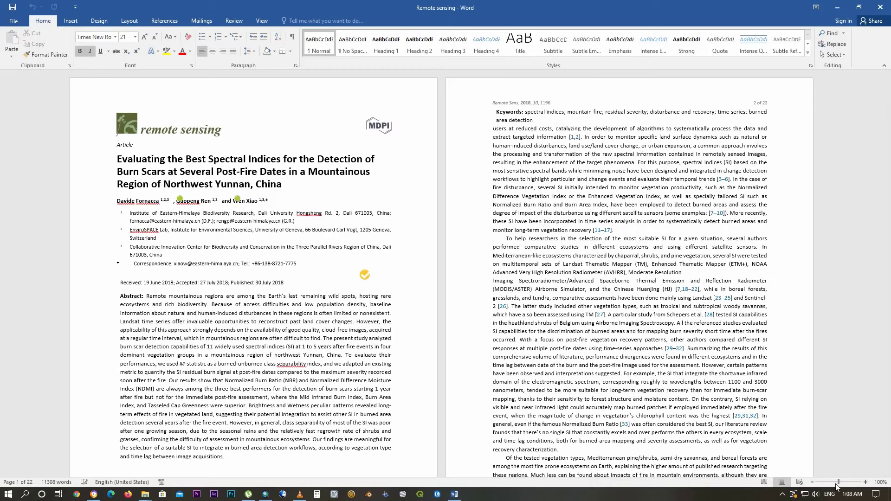
left_click_drag(840, 485, 844, 484)
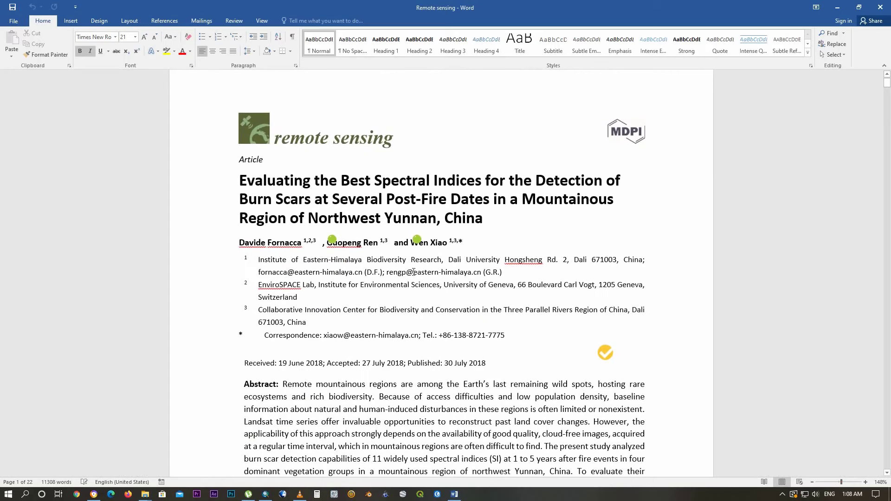
left_click(404, 285)
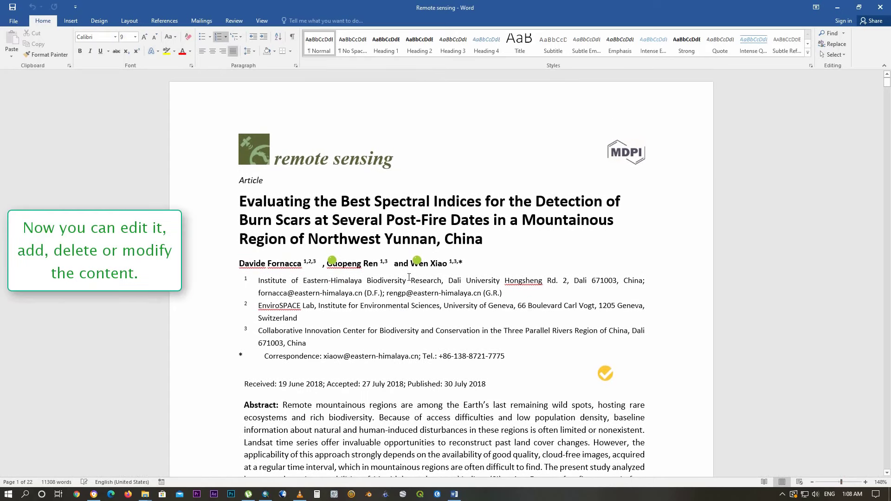
scroll(406, 282, "down", 2)
scroll(405, 281, "down", 2)
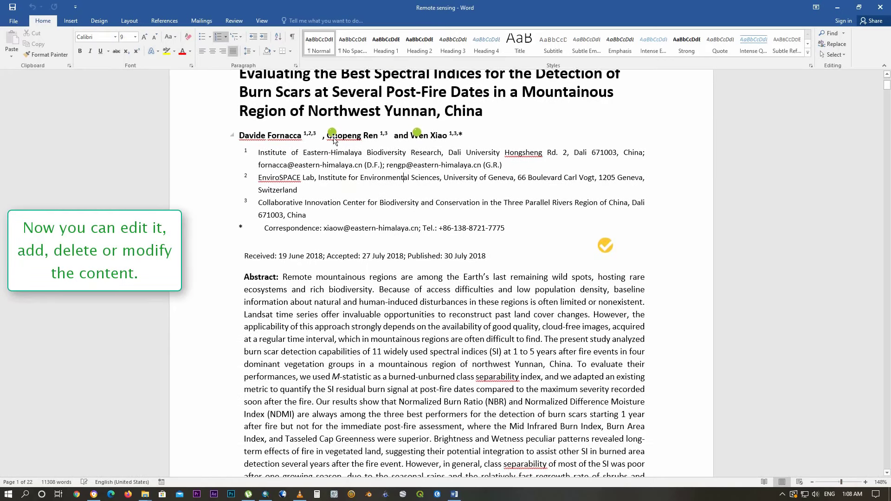
Step: Move the inline author icons beside the first and second authors' superscripts
left_click(330, 132)
left_click_drag(331, 133, 319, 133)
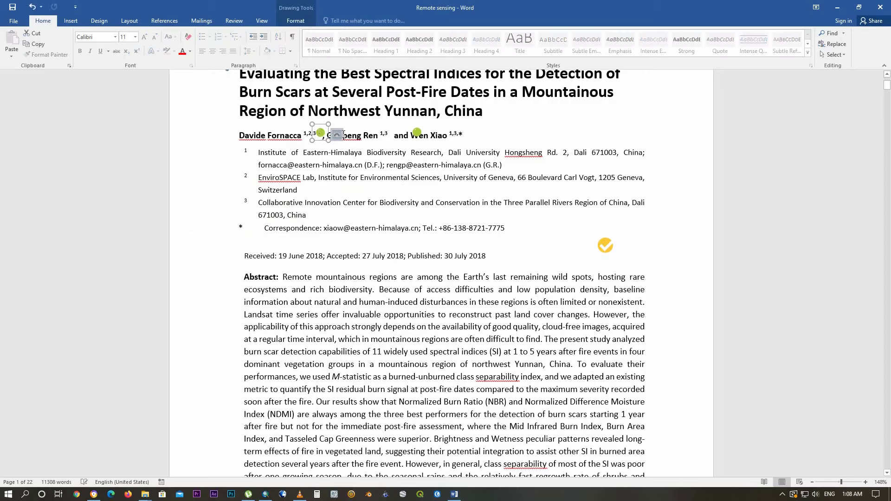
left_click(417, 132)
left_click_drag(416, 129, 393, 132)
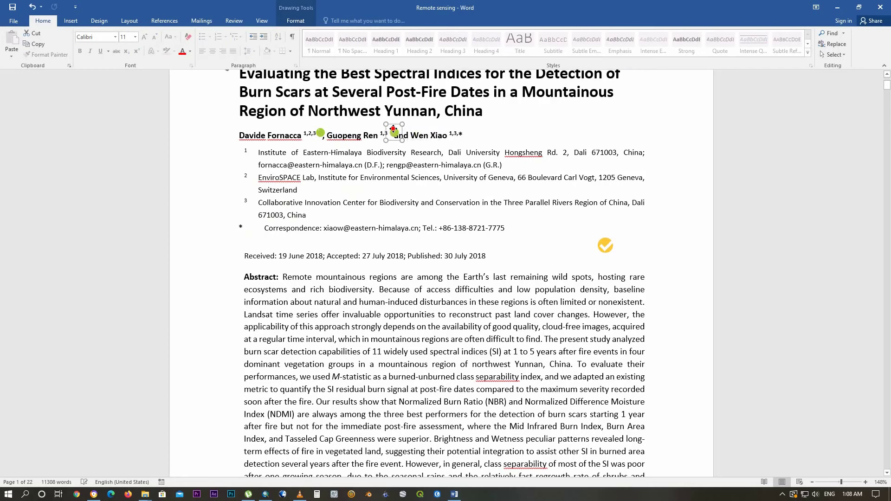
left_click(395, 148)
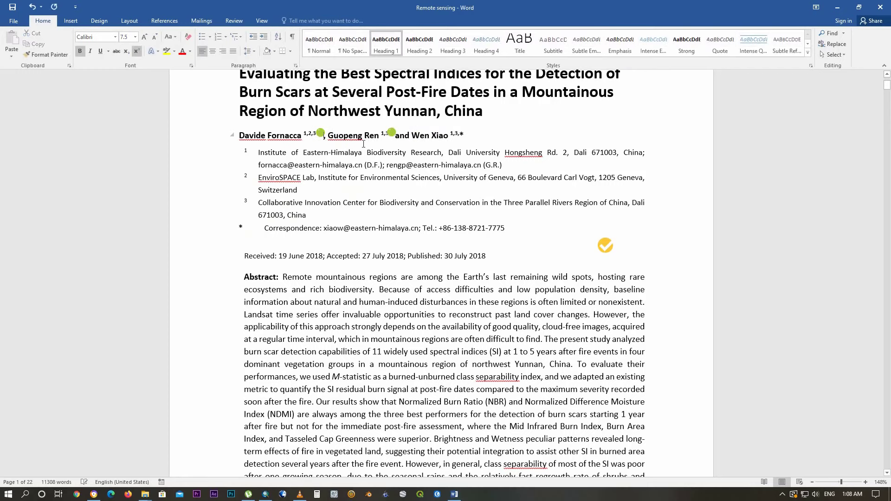
Step: Add spacing around the author icons, then bring the full Abstract into view
left_click(407, 152)
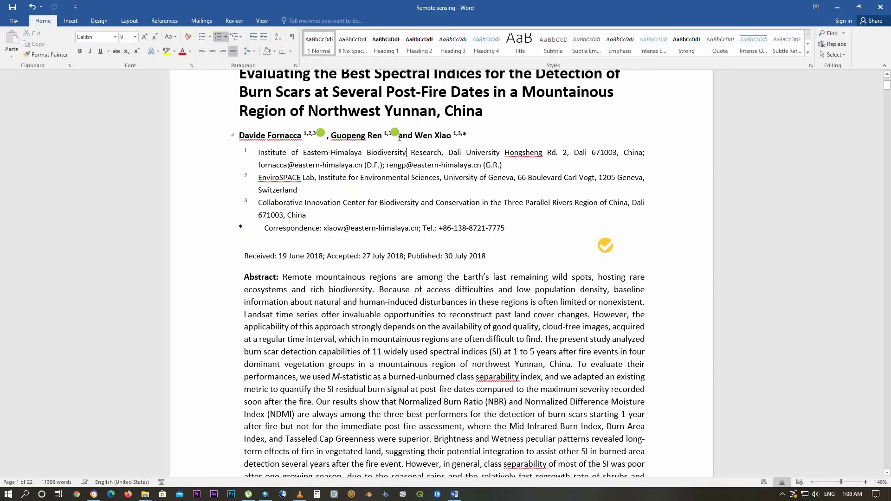
left_click(400, 138)
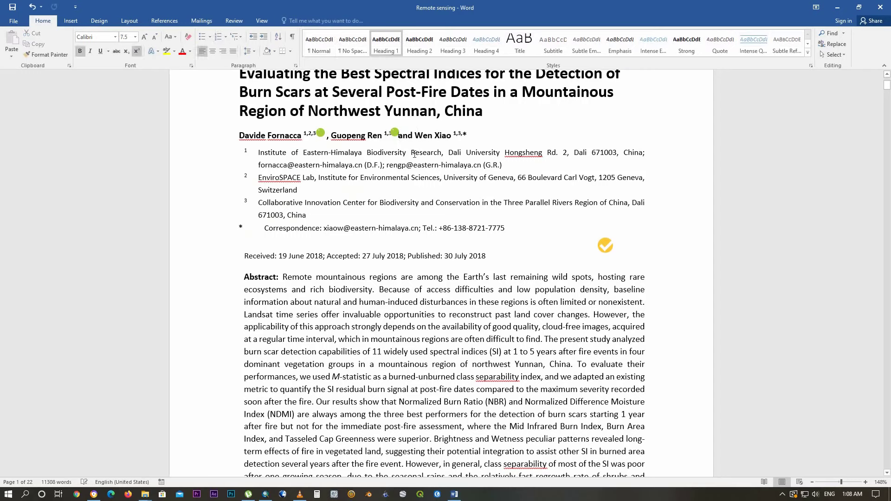
left_click(395, 133)
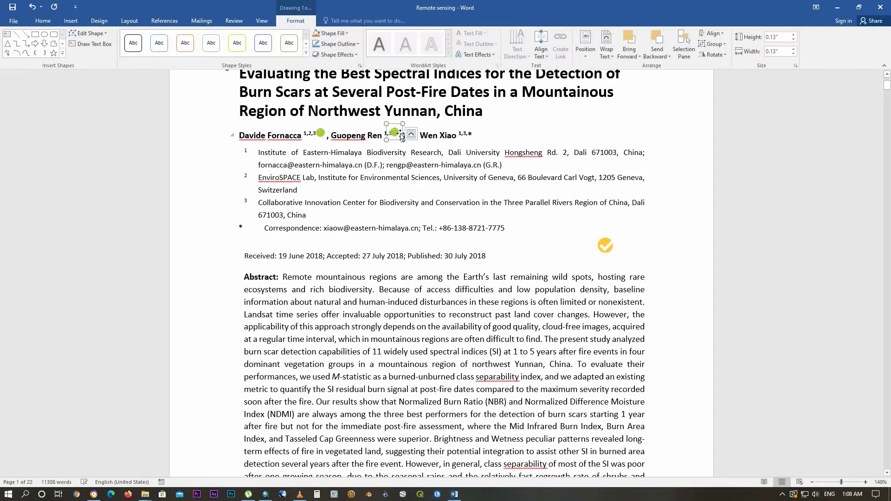
left_click(402, 166)
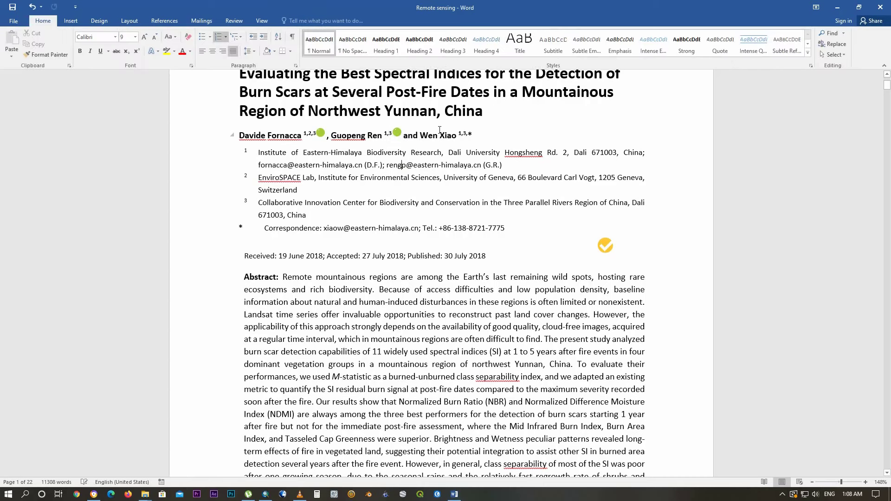
scroll(449, 118, "up", 3)
scroll(449, 118, "up", 1)
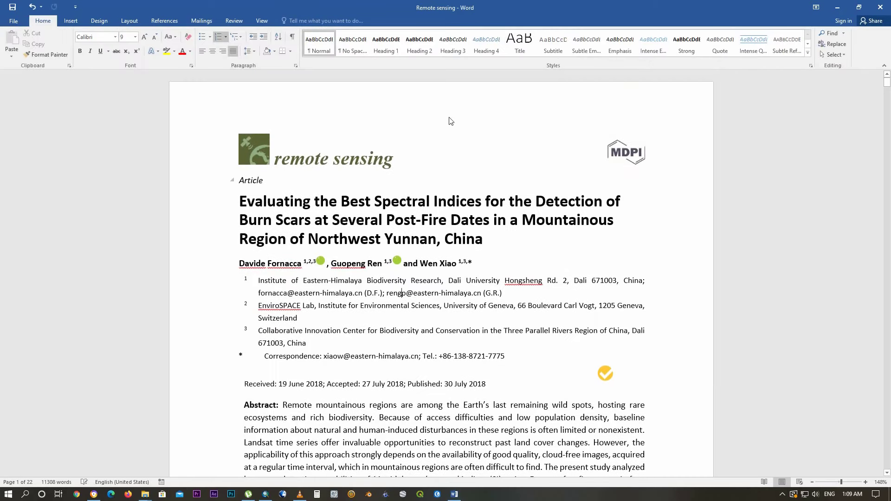
scroll(449, 117, "down", 4)
scroll(395, 149, "down", 1)
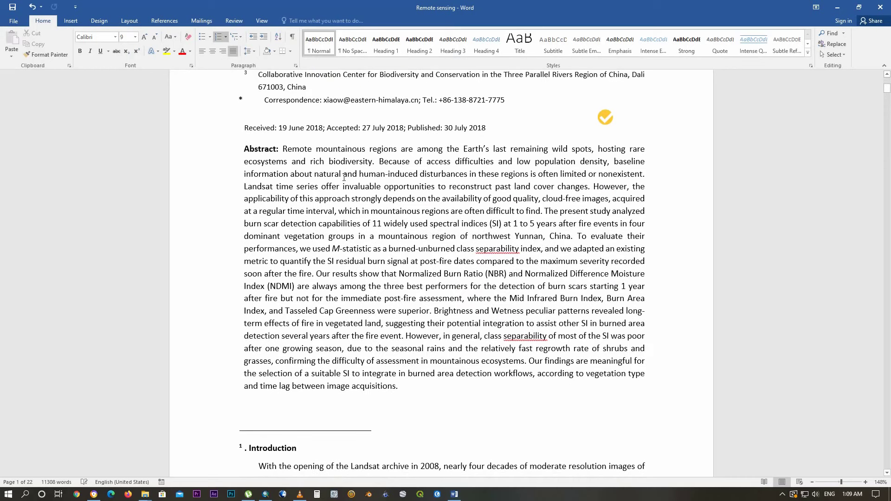
Step: Format the Abstract in Times New Roman 10 pt with justified alignment
left_click_drag(244, 147, 627, 392)
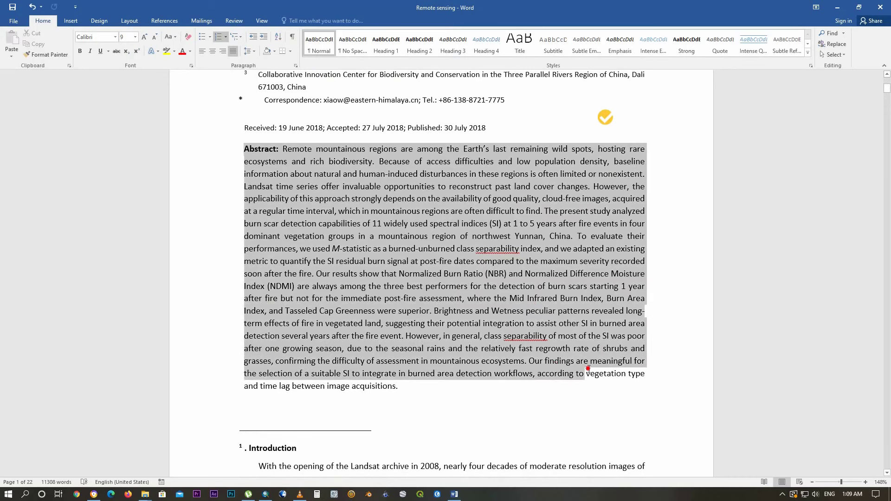
left_click(103, 37)
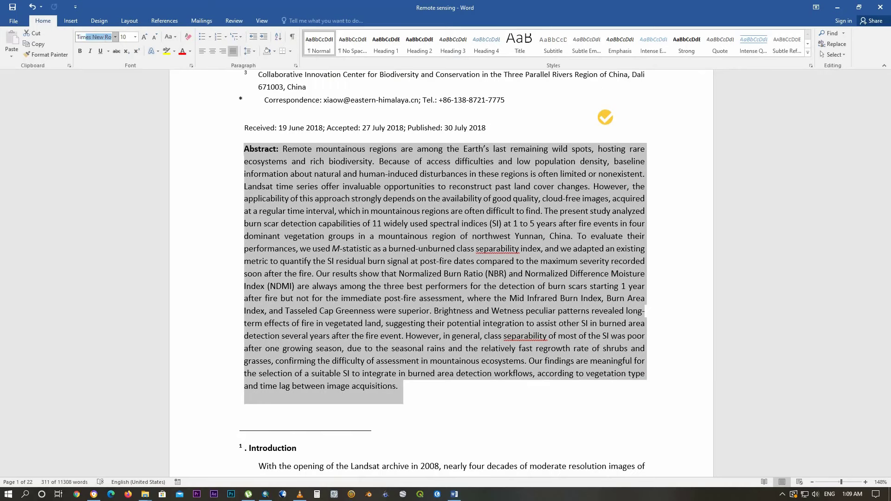
key("Return")
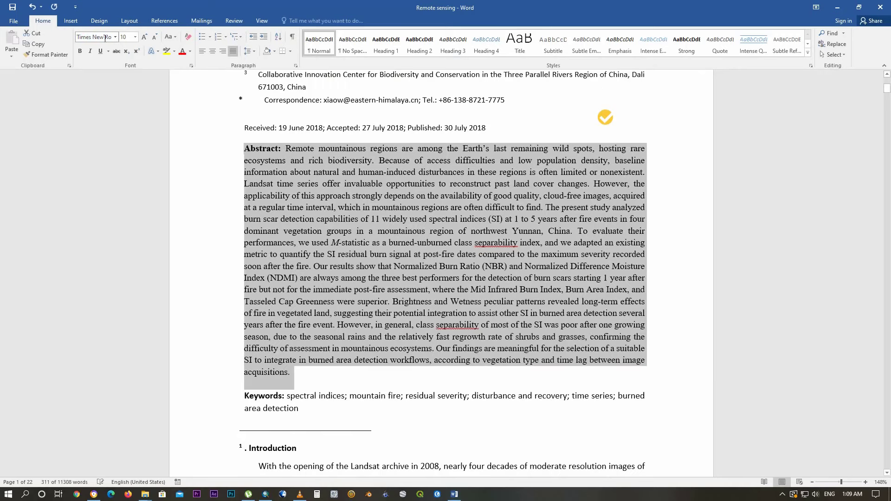
left_click(145, 37)
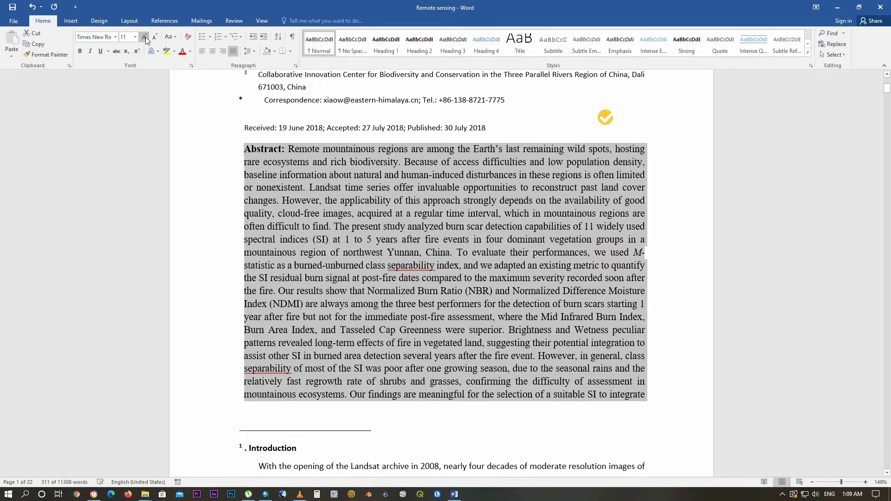
left_click(155, 37)
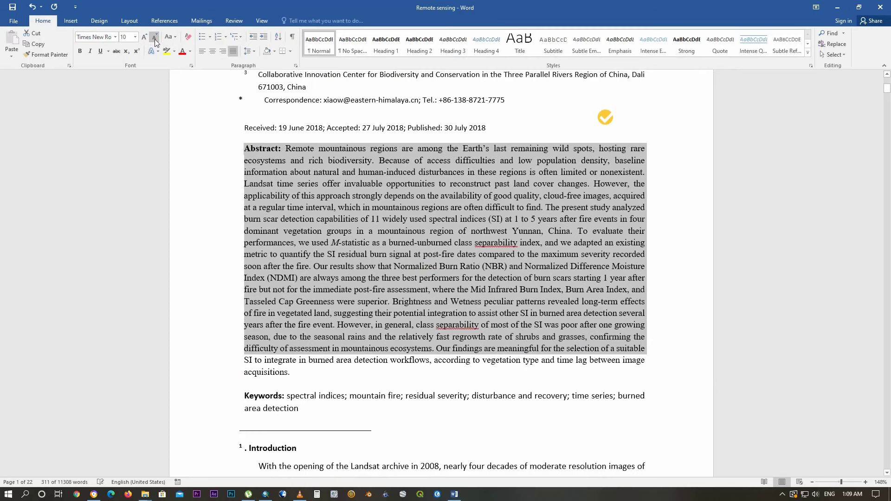
left_click(212, 52)
left_click(201, 52)
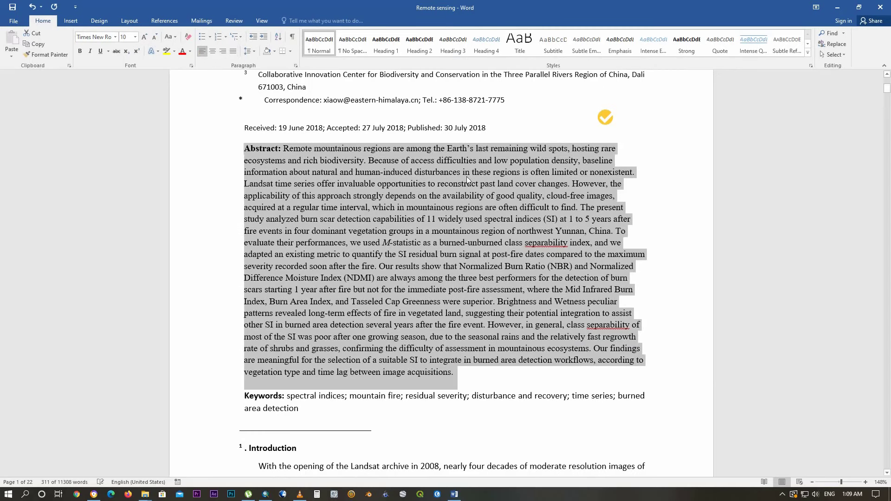
left_click(233, 51)
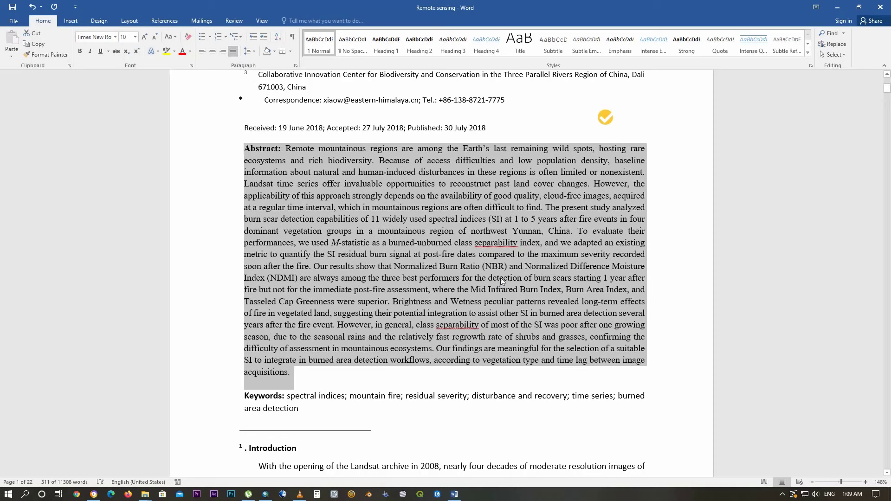
left_click(387, 357)
Step: Scroll down to the Figure 1 map and select it
scroll(395, 325, "down", 5)
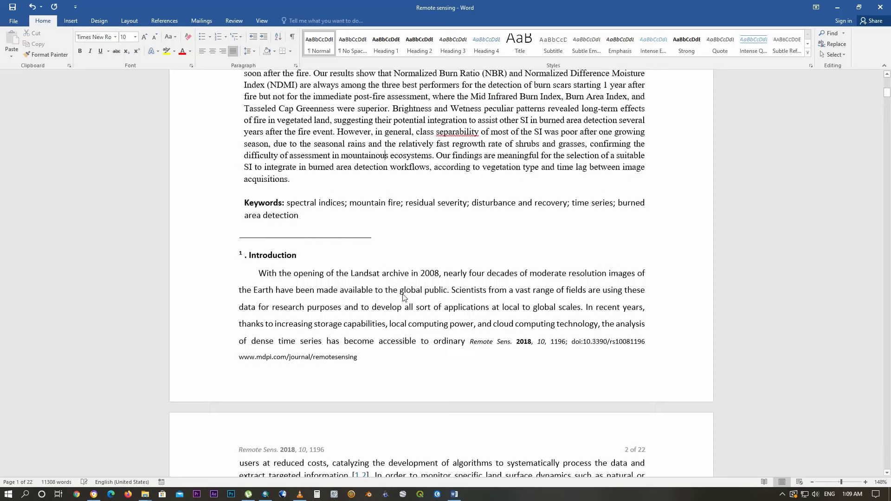
scroll(404, 297, "down", 4)
scroll(407, 289, "down", 5)
scroll(406, 287, "down", 5)
scroll(407, 286, "down", 7)
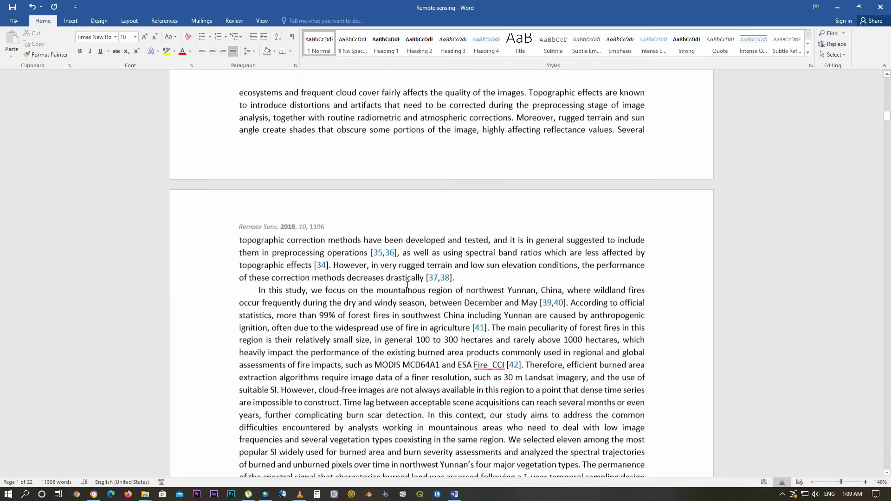
scroll(407, 284, "down", 4)
scroll(407, 284, "down", 5)
scroll(408, 284, "down", 5)
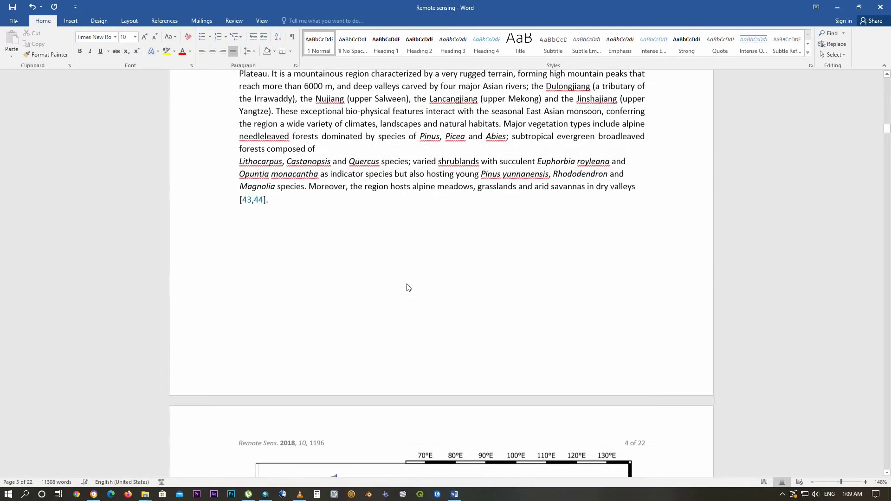
scroll(408, 283, "down", 3)
scroll(407, 282, "down", 7)
scroll(407, 282, "down", 1)
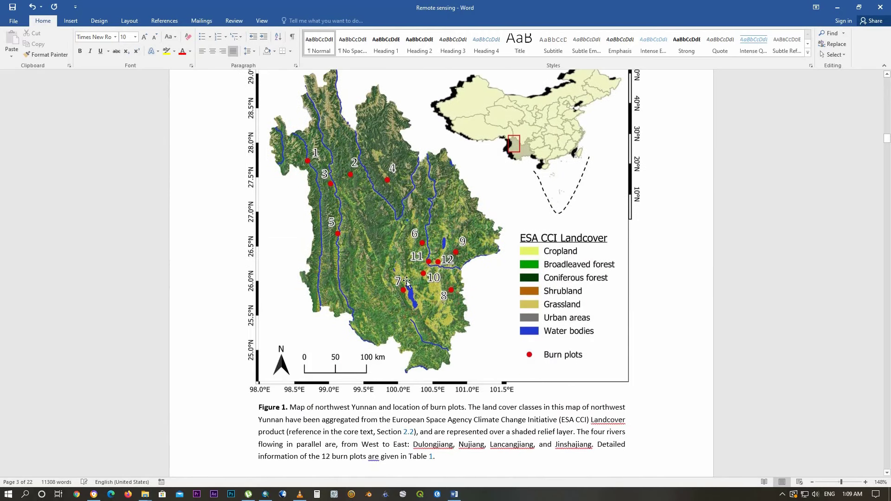
left_click(430, 255)
Step: Try Rounded Diagonal Corner, White on the map, then apply a framed shadow picture style
double_click(425, 235)
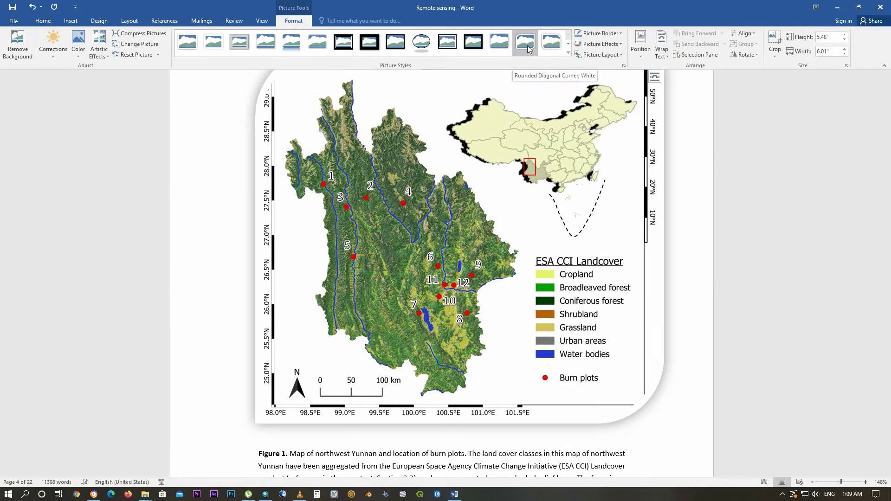
left_click(551, 42)
left_click(569, 54)
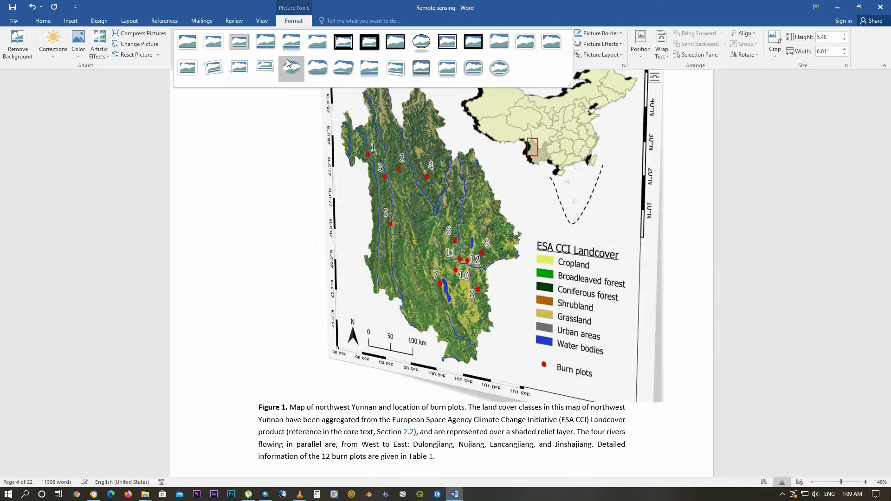
left_click(496, 45)
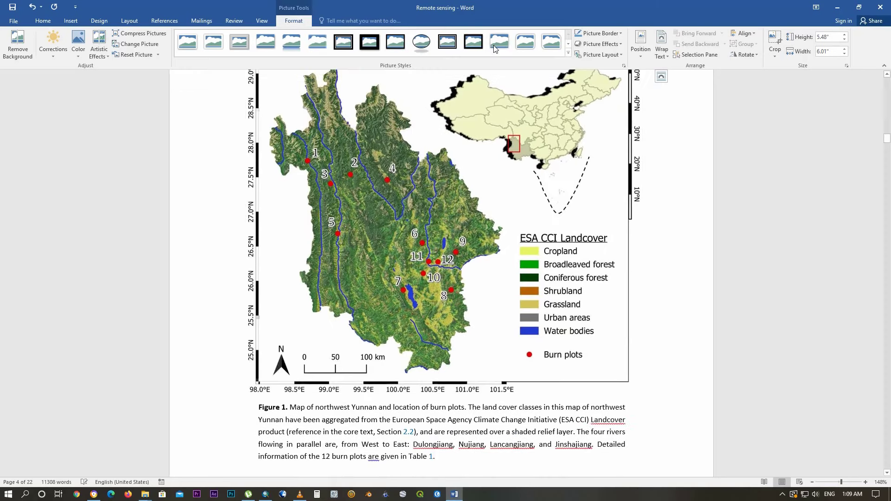
left_click(517, 218)
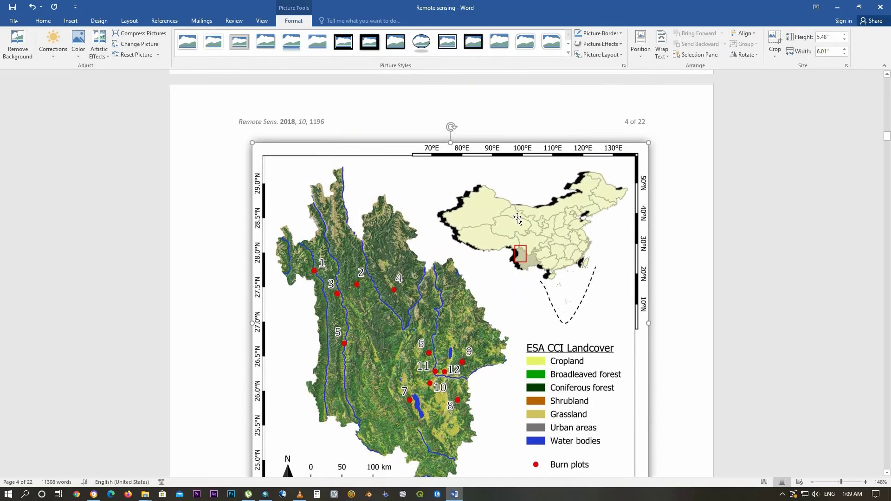
scroll(518, 218, "down", 3)
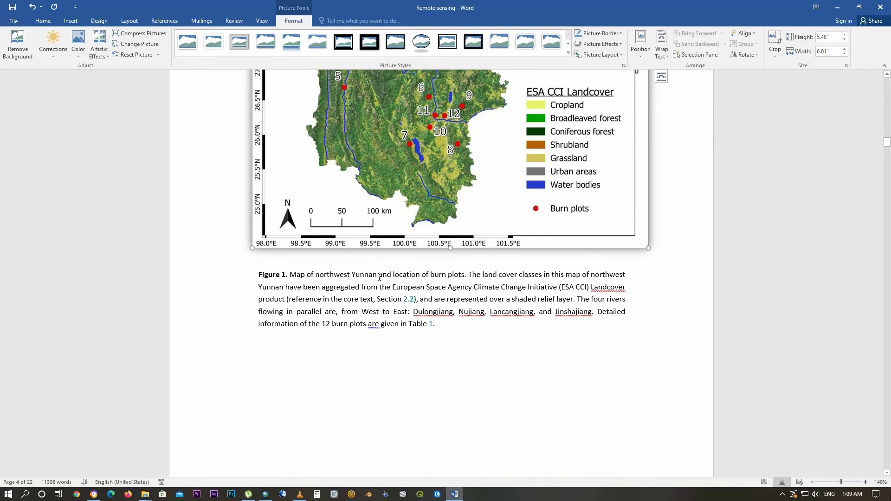
Step: Scroll down to Table 1 of the burn plots and select the whole table
scroll(493, 272, "down", 2)
scroll(502, 270, "down", 2)
scroll(497, 260, "down", 1)
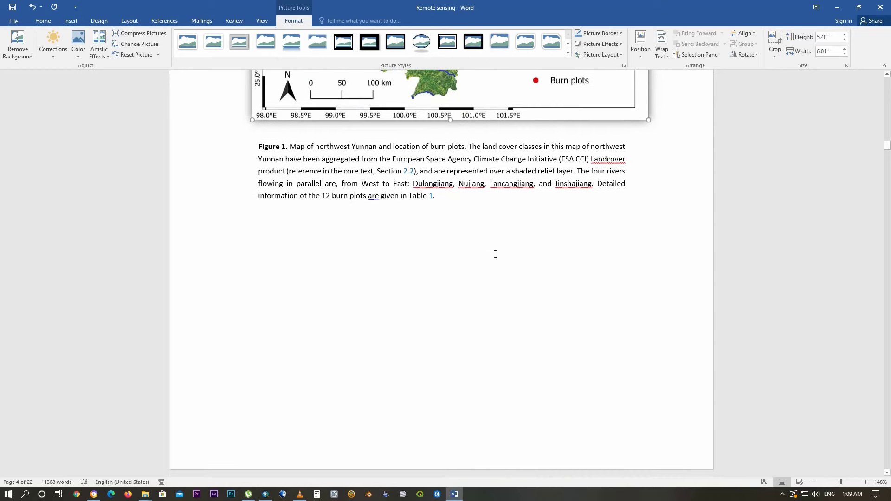
scroll(496, 255, "down", 5)
scroll(496, 254, "down", 3)
scroll(493, 253, "down", 2)
scroll(491, 252, "down", 2)
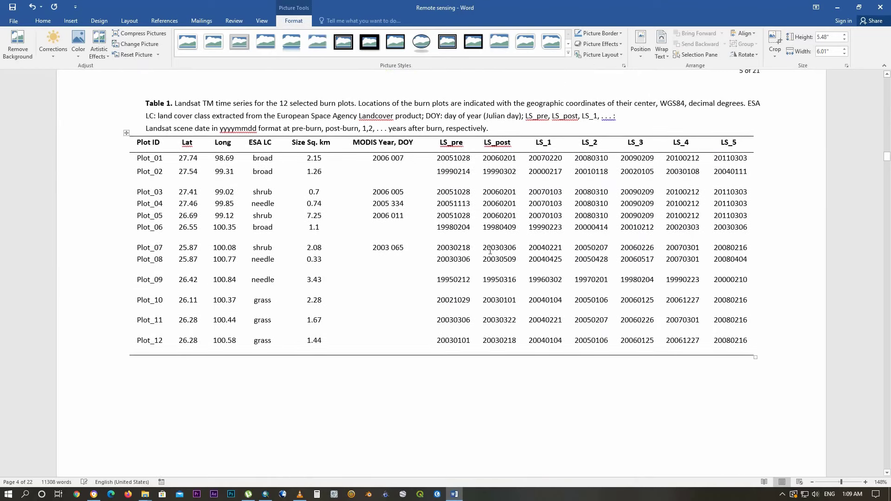
left_click(127, 133)
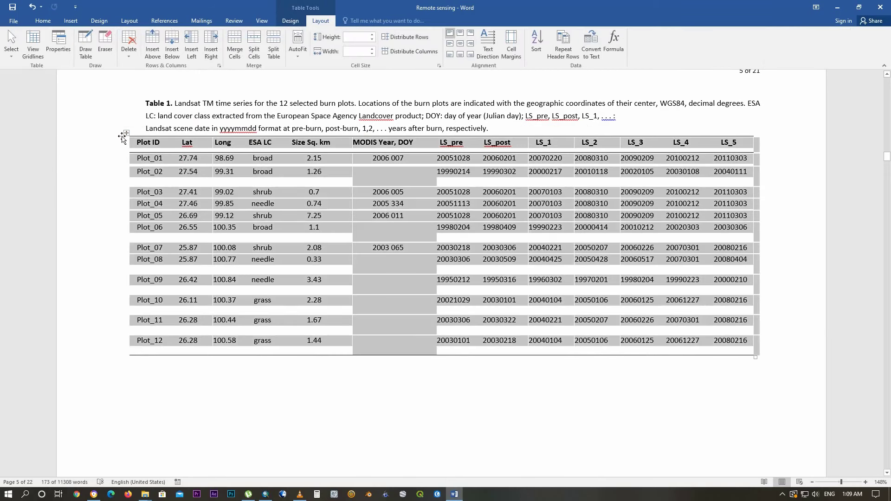
Step: Apply the green Grid Table style to Table 1 and review the result
left_click(290, 21)
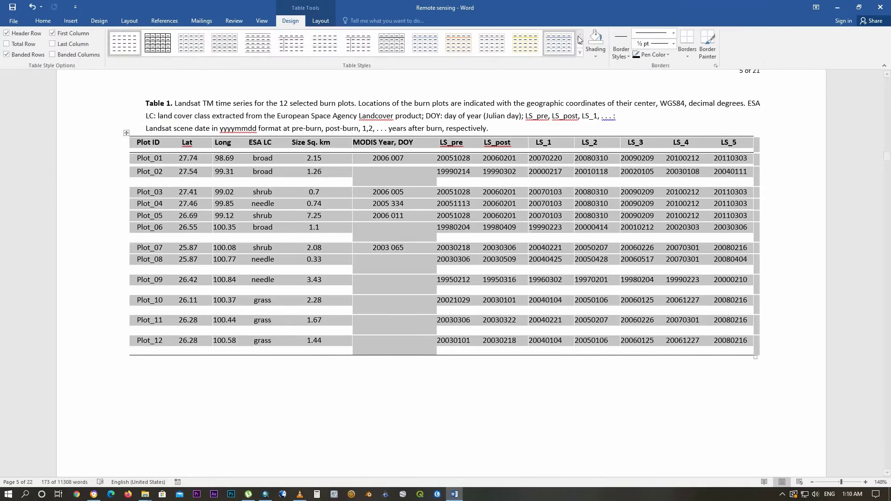
left_click(580, 52)
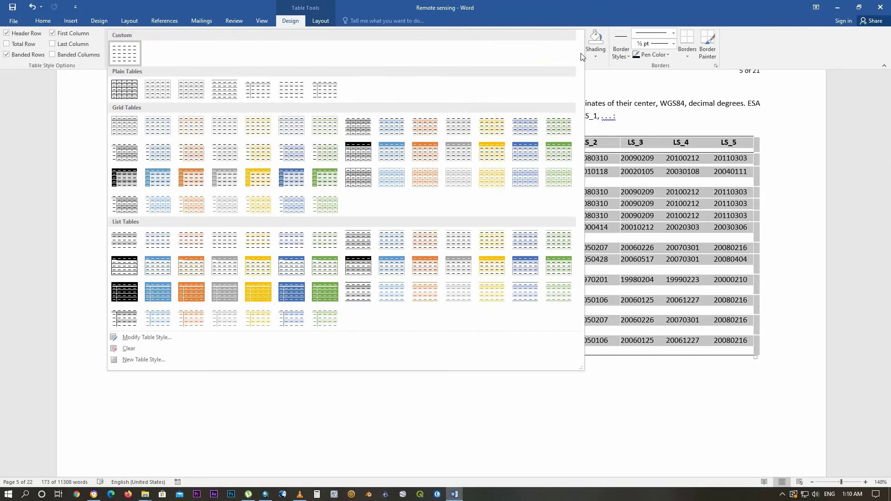
left_click(332, 177)
left_click(318, 232)
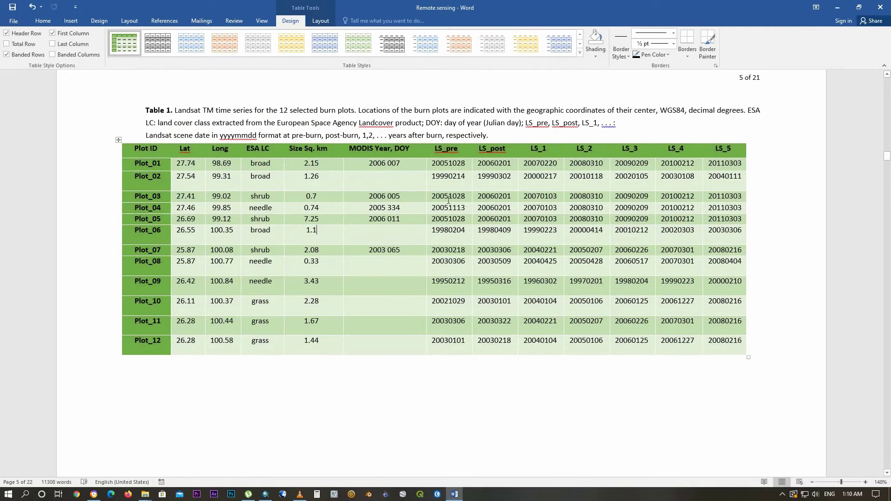
scroll(448, 199, "up", 1)
scroll(448, 200, "down", 3)
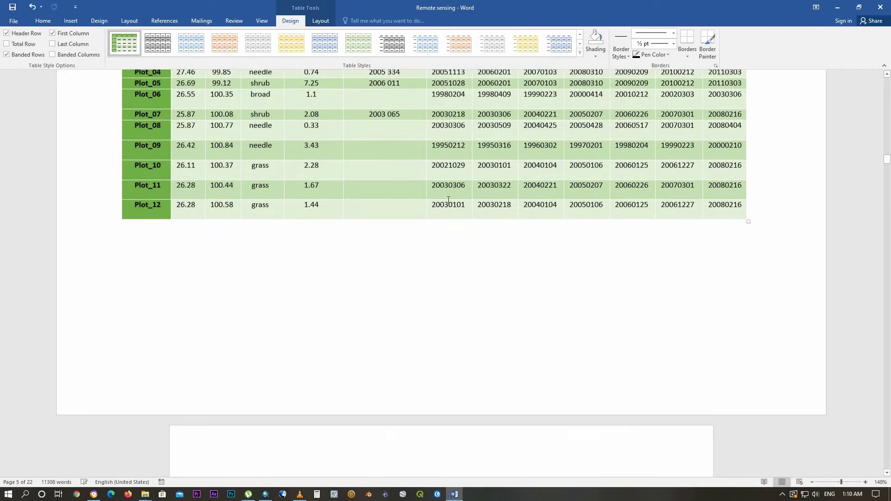
scroll(449, 199, "down", 2)
scroll(449, 199, "down", 3)
scroll(449, 199, "down", 5)
scroll(478, 187, "down", 1)
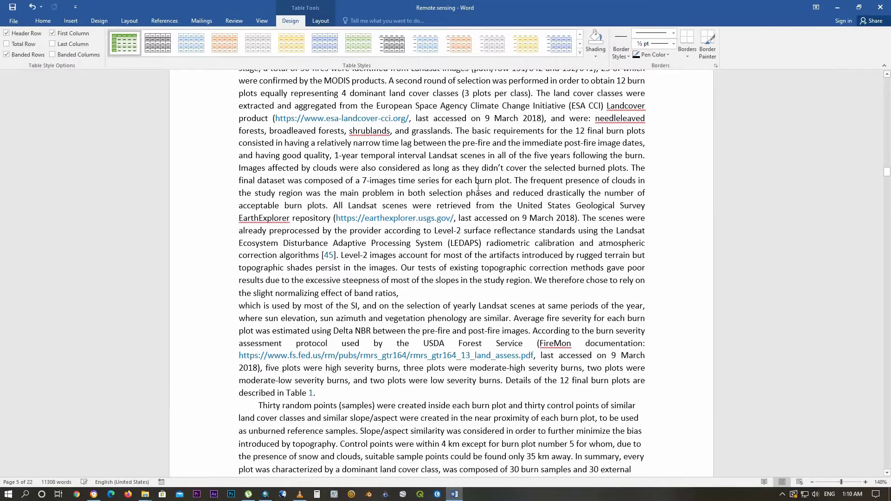
Step: Give the Figure 2 vegetation trajectory diagram a thick black frame picture style
left_click_drag(888, 172, 888, 283)
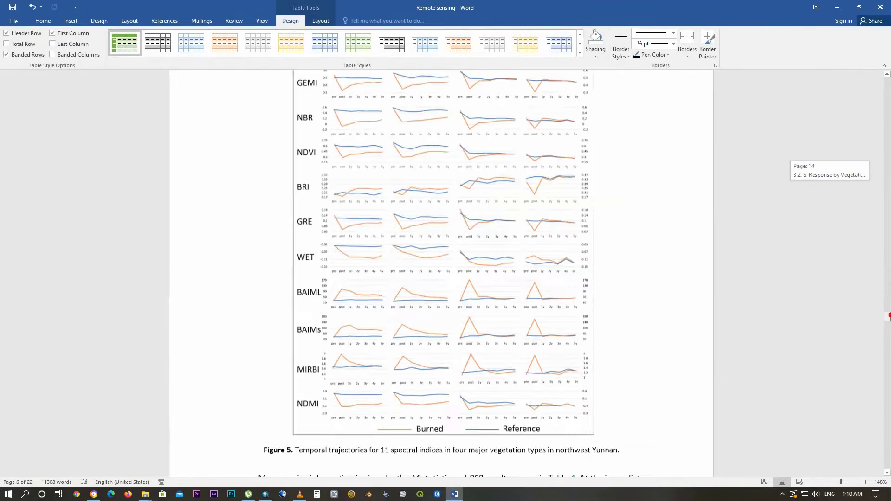
left_click_drag(888, 283, 888, 222)
left_click(553, 257)
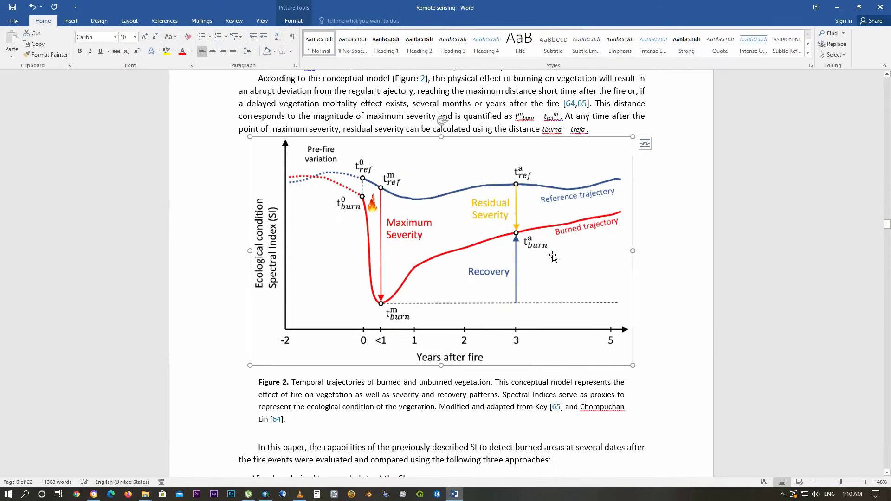
double_click(553, 256)
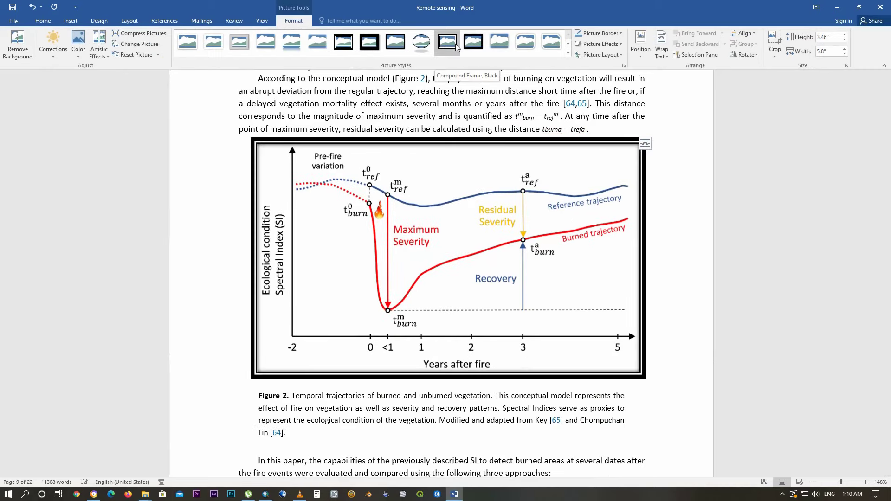
left_click(399, 48)
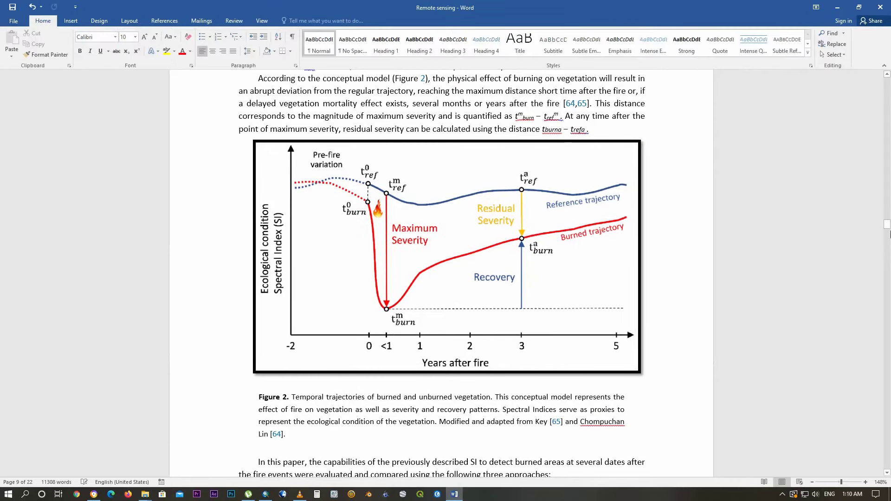
left_click_drag(890, 234, 887, 83)
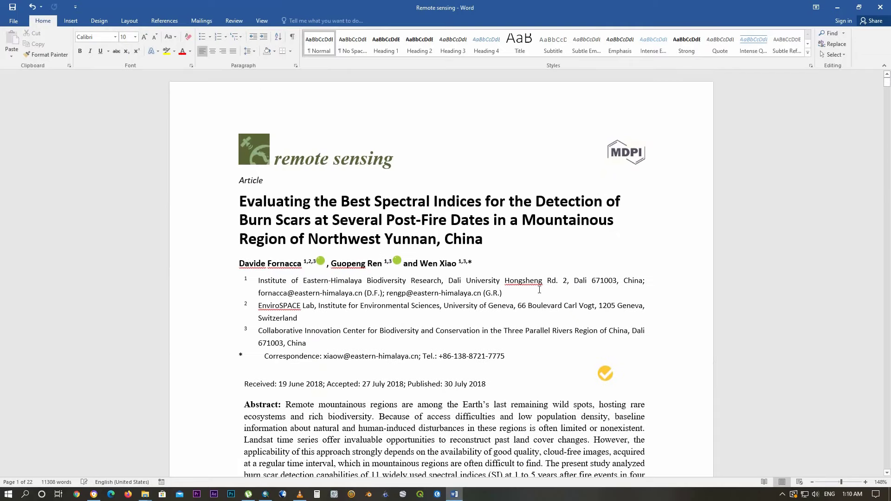
Step: Go to the Save As page in Word's File backstage view
scroll(539, 290, "down", 3)
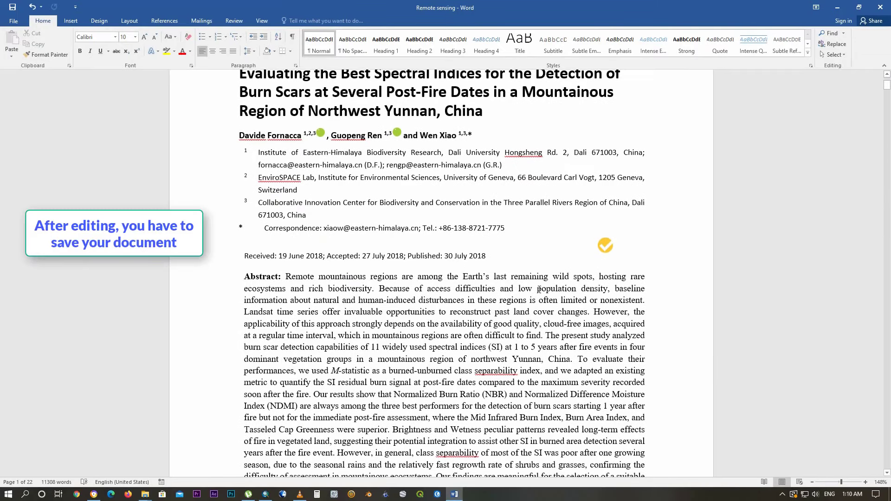
left_click(14, 21)
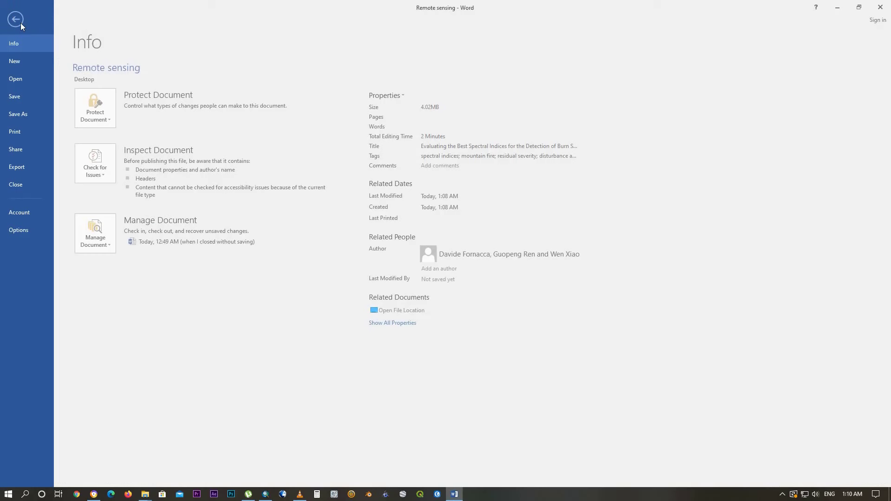
left_click(38, 120)
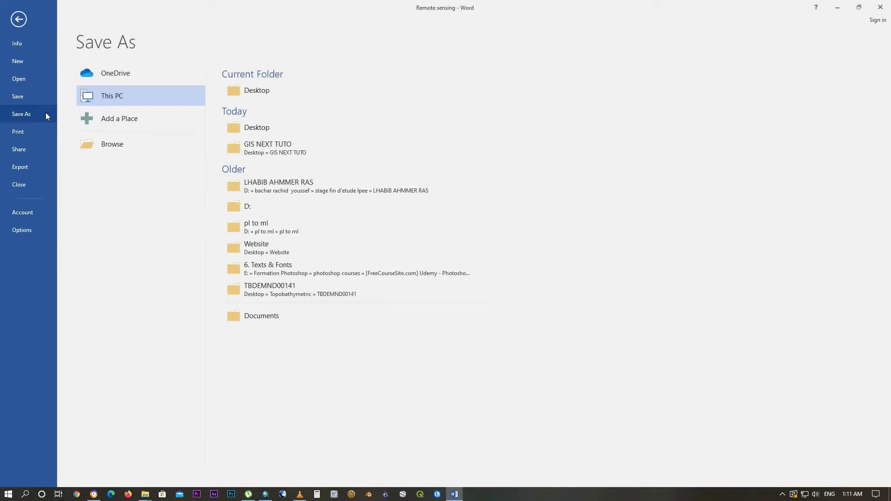
Step: Save the document to the Desktop as a PDF named 'Remote sensing edited'
left_click(122, 147)
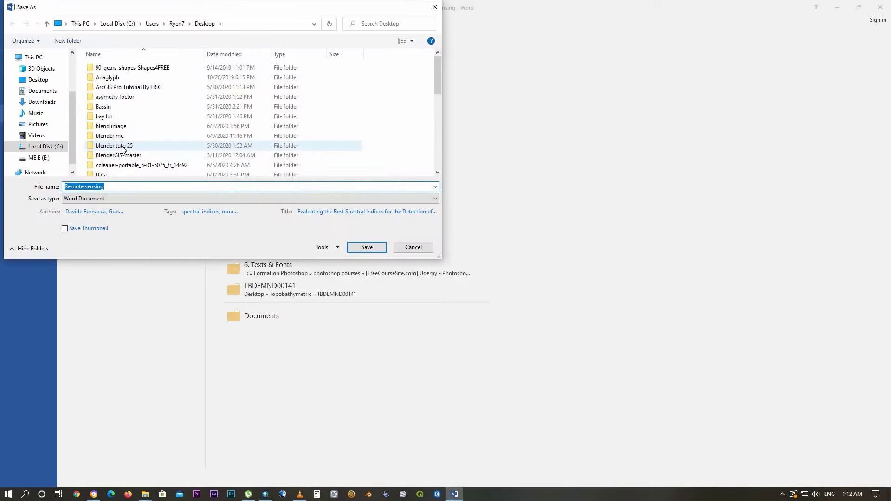
mouse_move(42, 101)
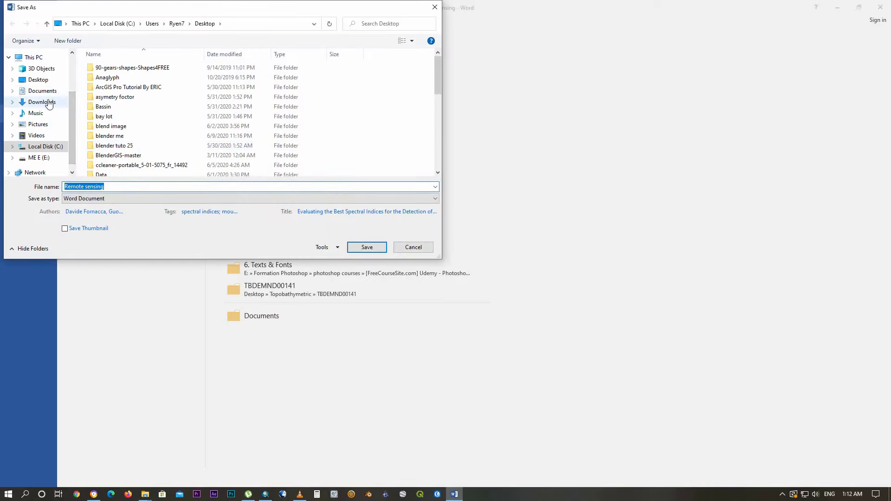
left_click(41, 80)
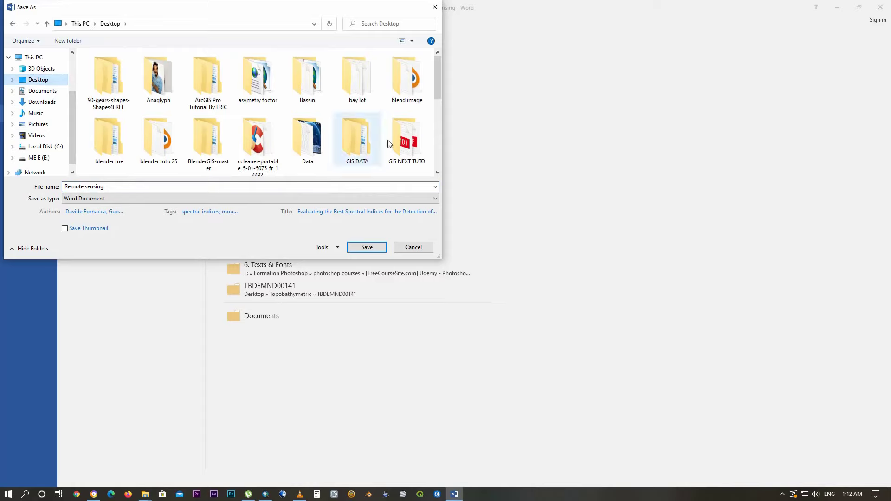
left_click(107, 186)
left_click(113, 187)
type("edited")
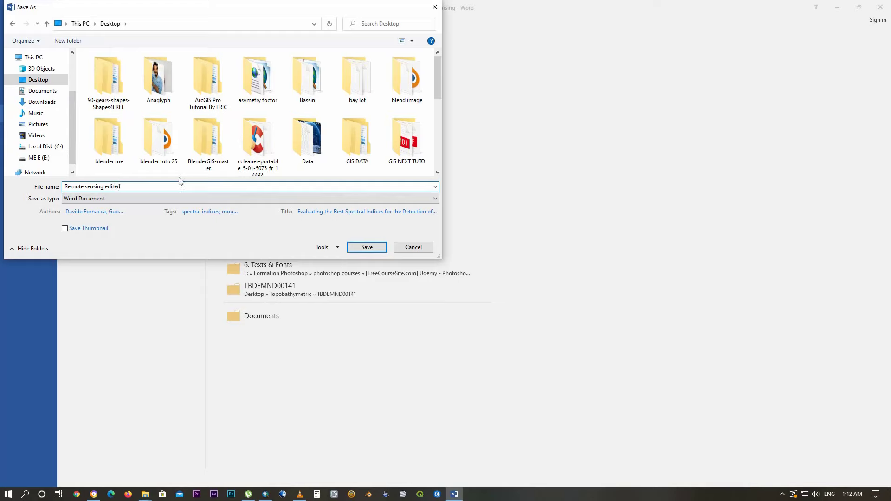
left_click(167, 199)
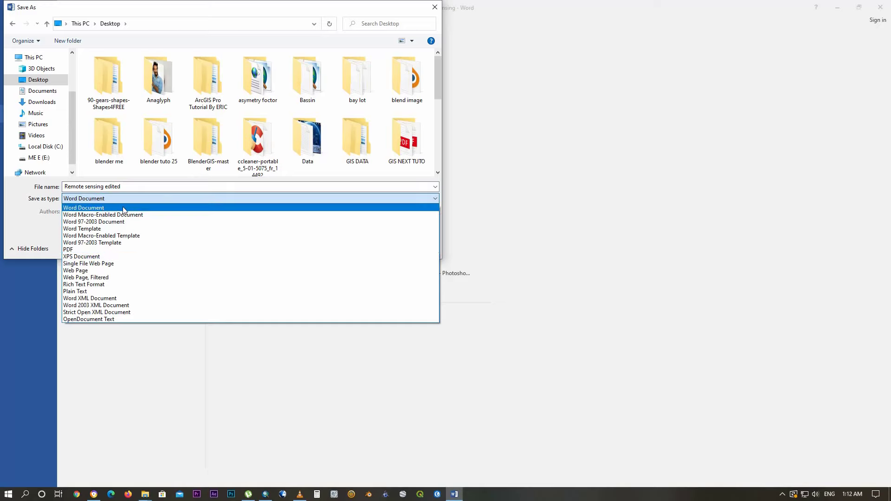
left_click(91, 251)
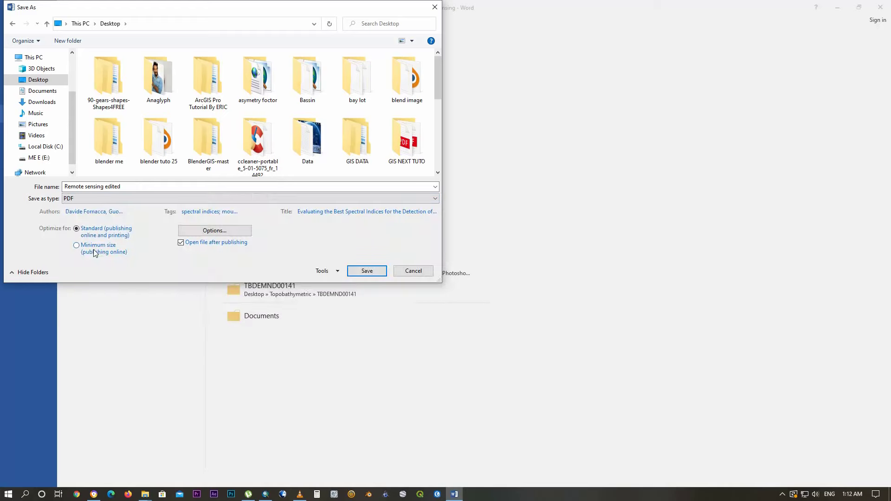
left_click(371, 271)
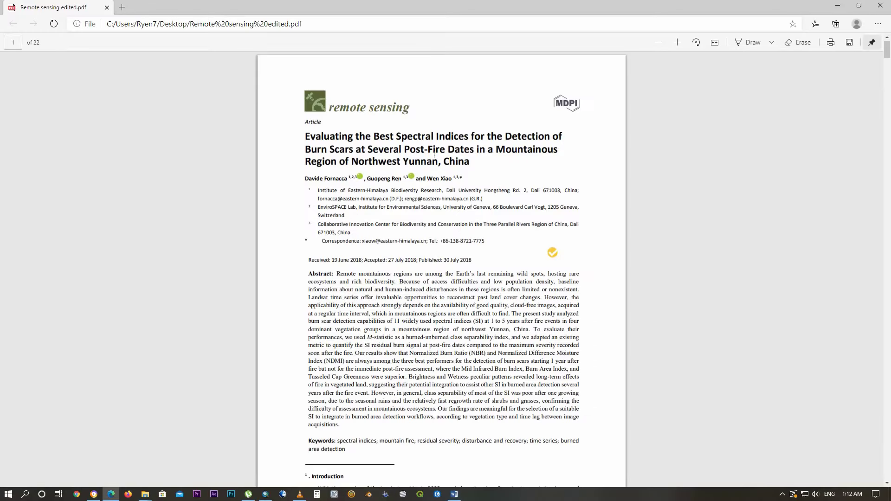
Step: Scroll through the exported PDF in Edge to check the Figure 1 map and green Table 1
scroll(434, 154, "down", 7)
scroll(434, 154, "down", 7)
scroll(434, 154, "down", 6)
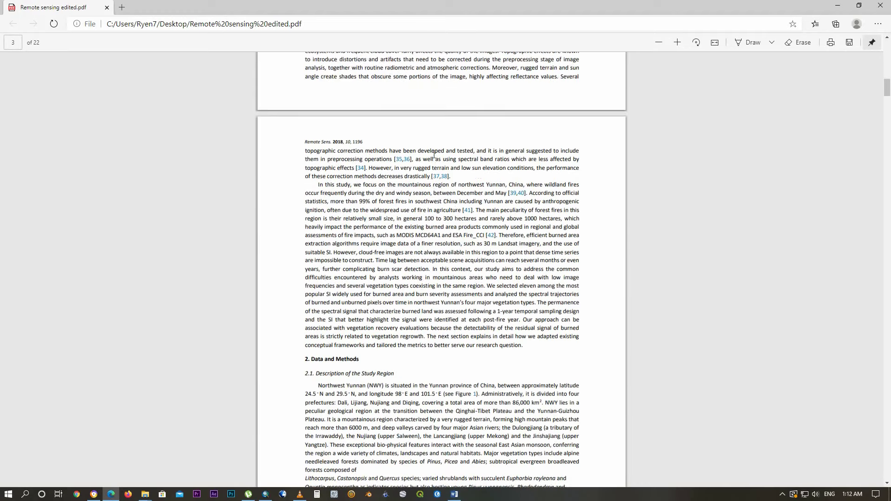
scroll(434, 155, "down", 5)
scroll(434, 155, "down", 8)
scroll(434, 155, "down", 2)
scroll(450, 220, "down", 2)
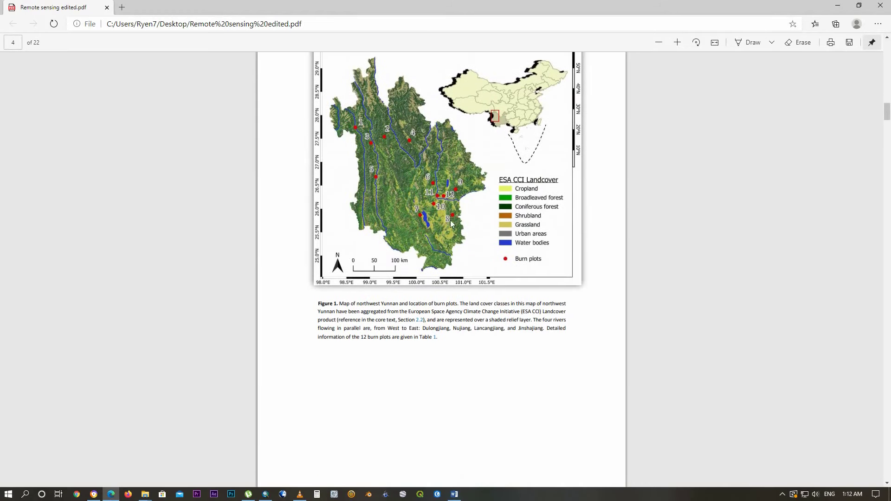
scroll(453, 226, "down", 8)
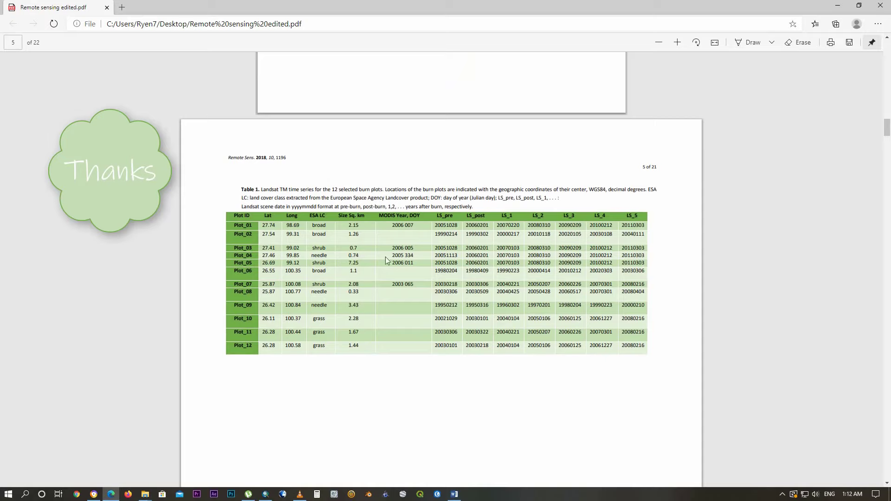